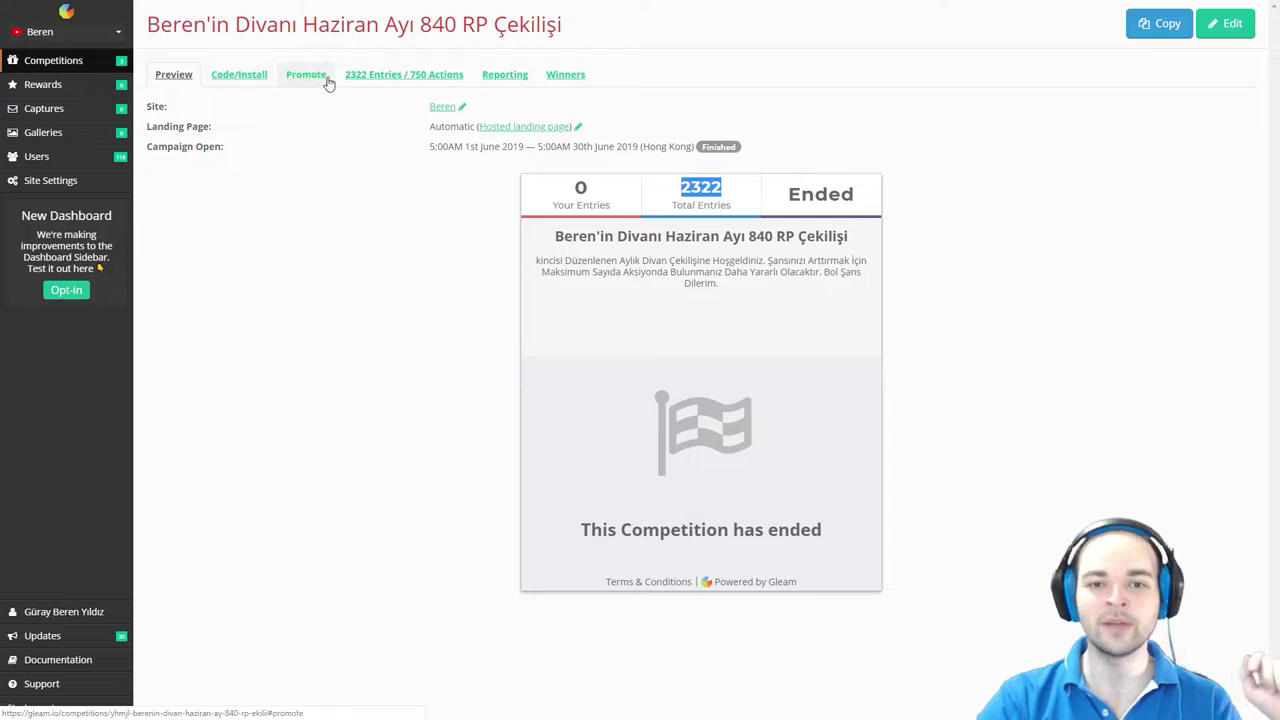
Step: Open the competition's entries list and review the logged actions with their locations, dates, worth and validity status
click(364, 79)
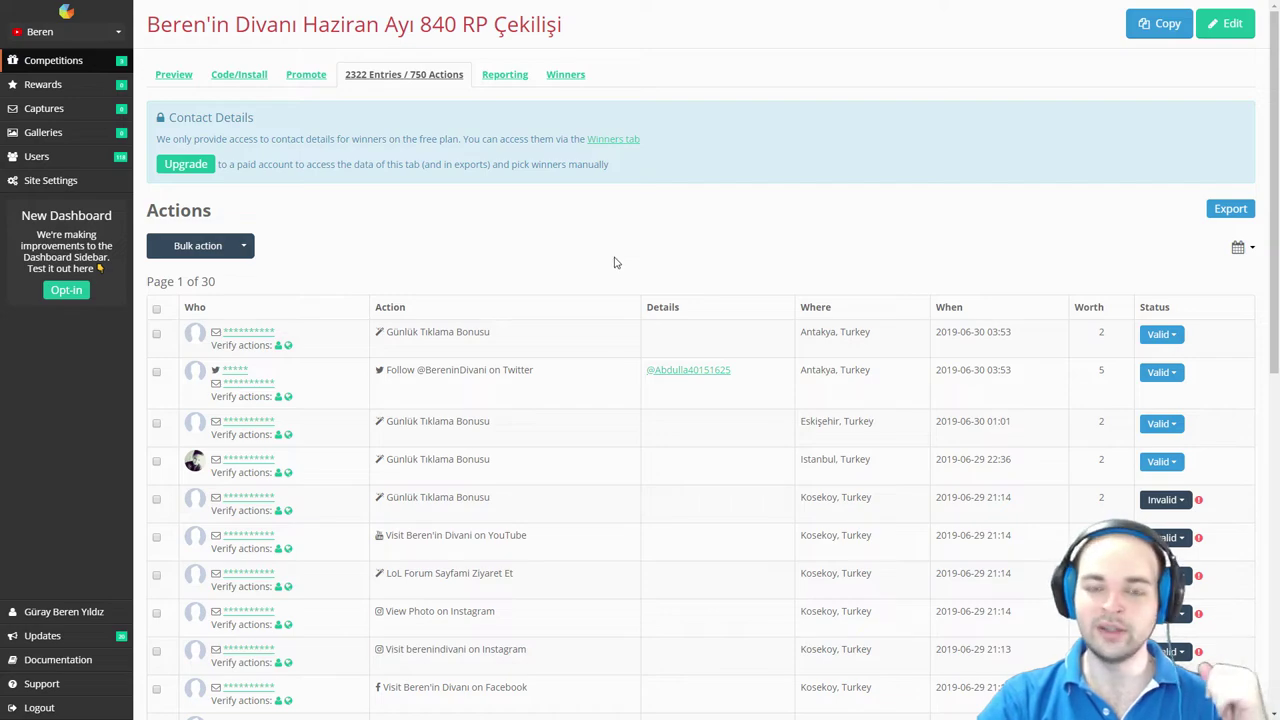
scroll(534, 374, down, 3)
scroll(537, 371, up, 3)
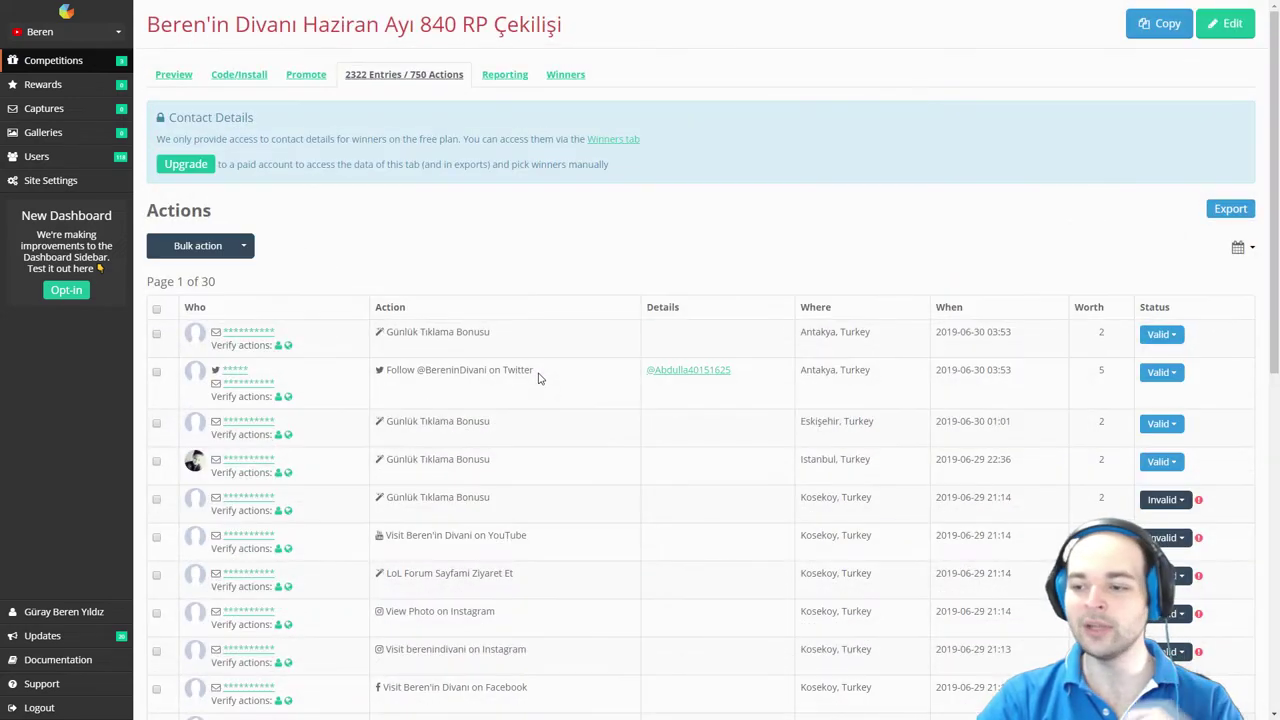
scroll(848, 272, down, 3)
scroll(848, 272, down, 1)
scroll(700, 340, up, 2)
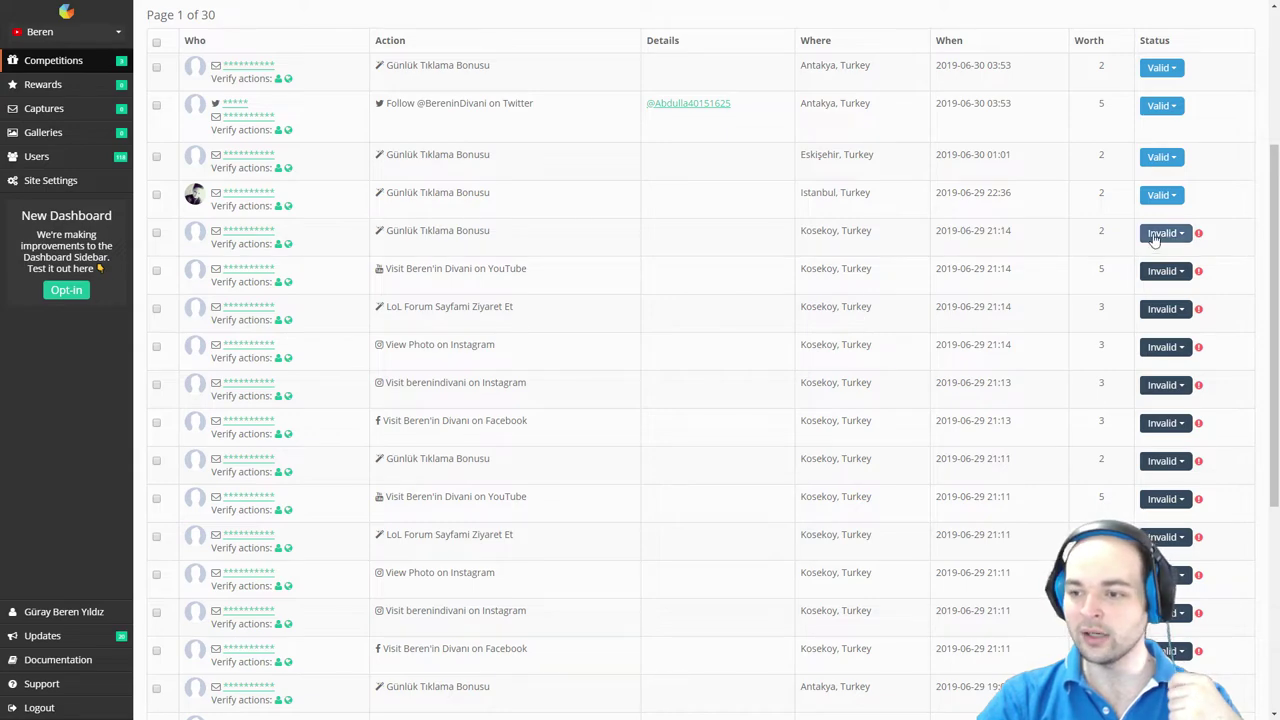
scroll(1110, 335, down, 2)
scroll(1190, 390, down, 2)
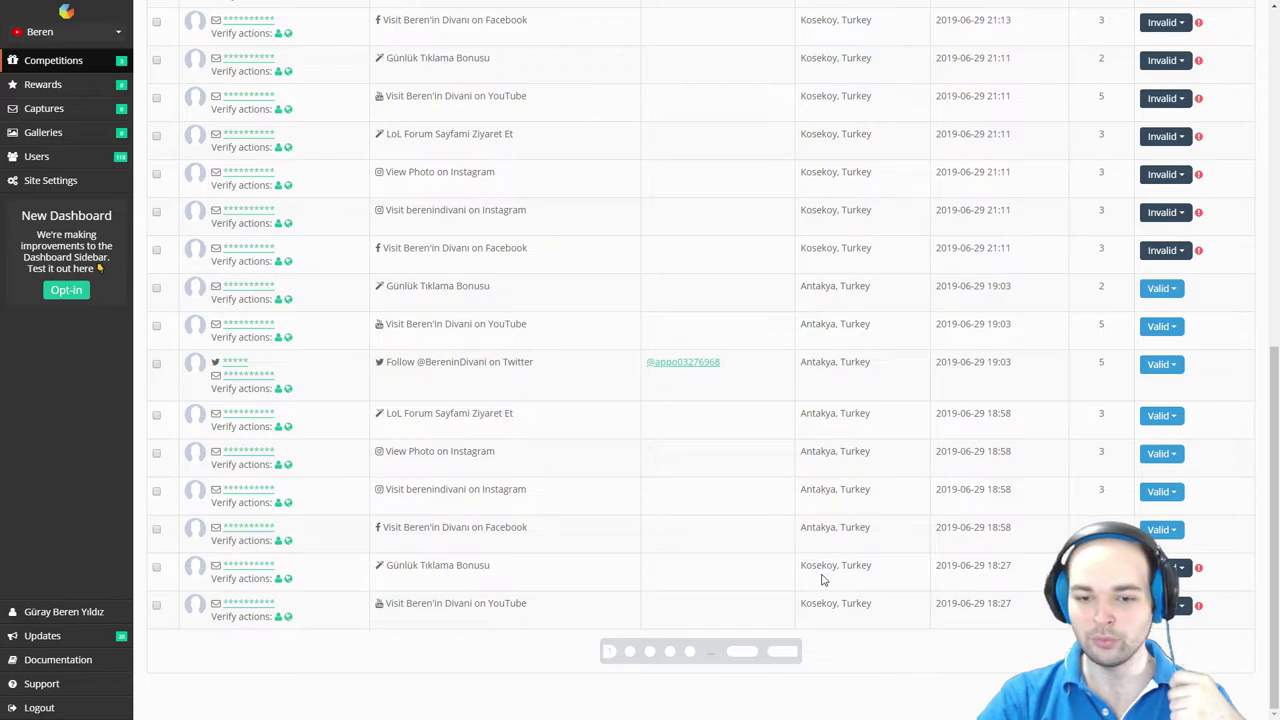
scroll(822, 578, up, 5)
scroll(838, 345, down, 1)
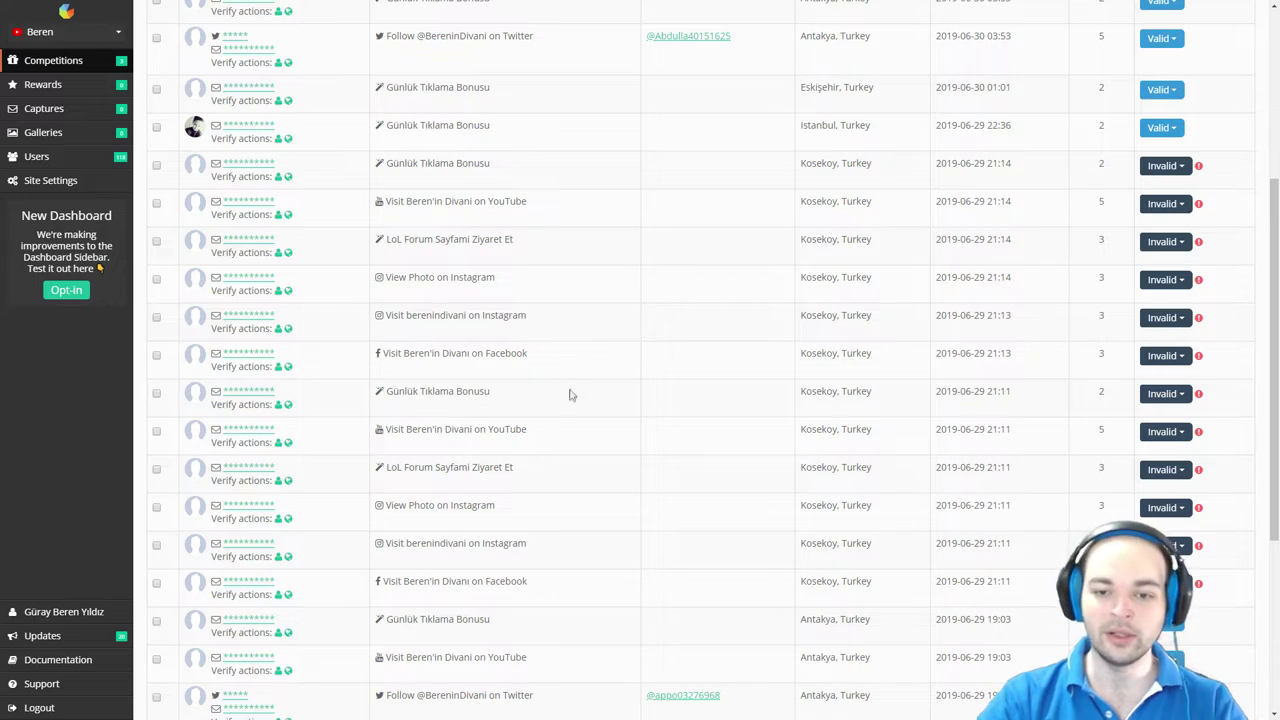
Step: Examine the "Visit Beren'in Divanı on YouTube" actions marked invalid and look over the rest of the entries page
drag(488, 431, 451, 431)
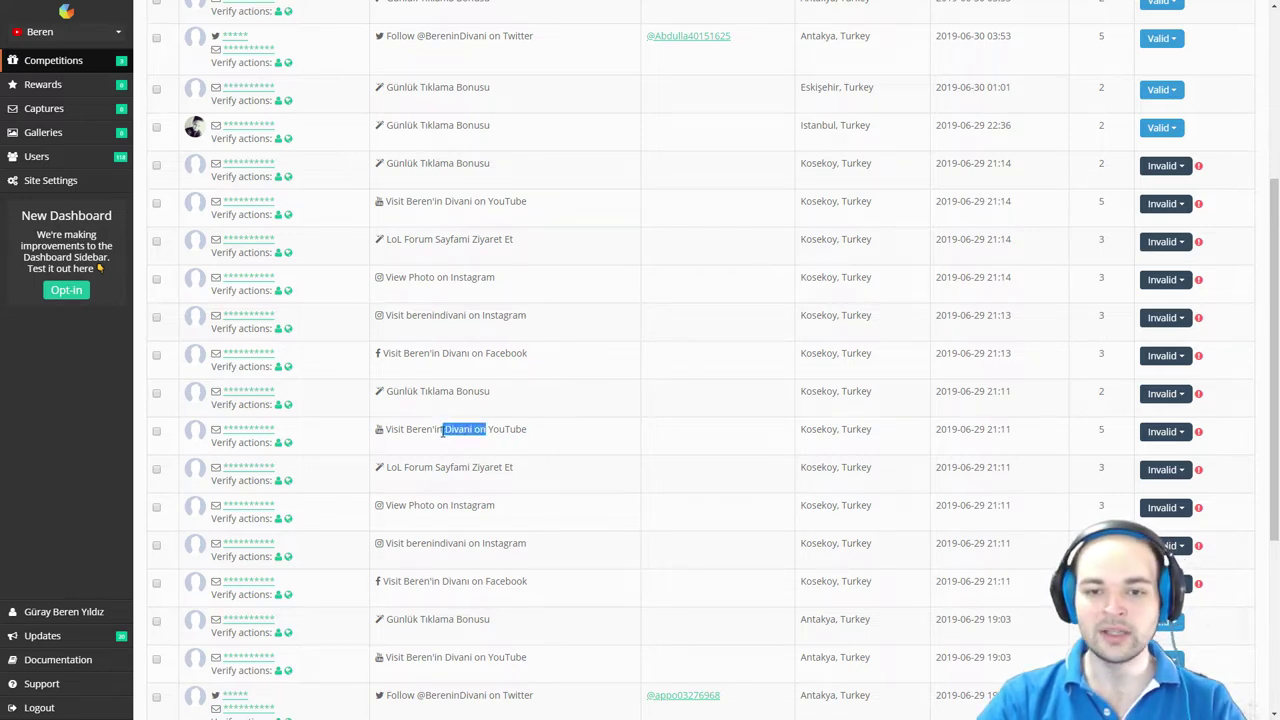
drag(528, 433, 508, 431)
drag(531, 203, 507, 202)
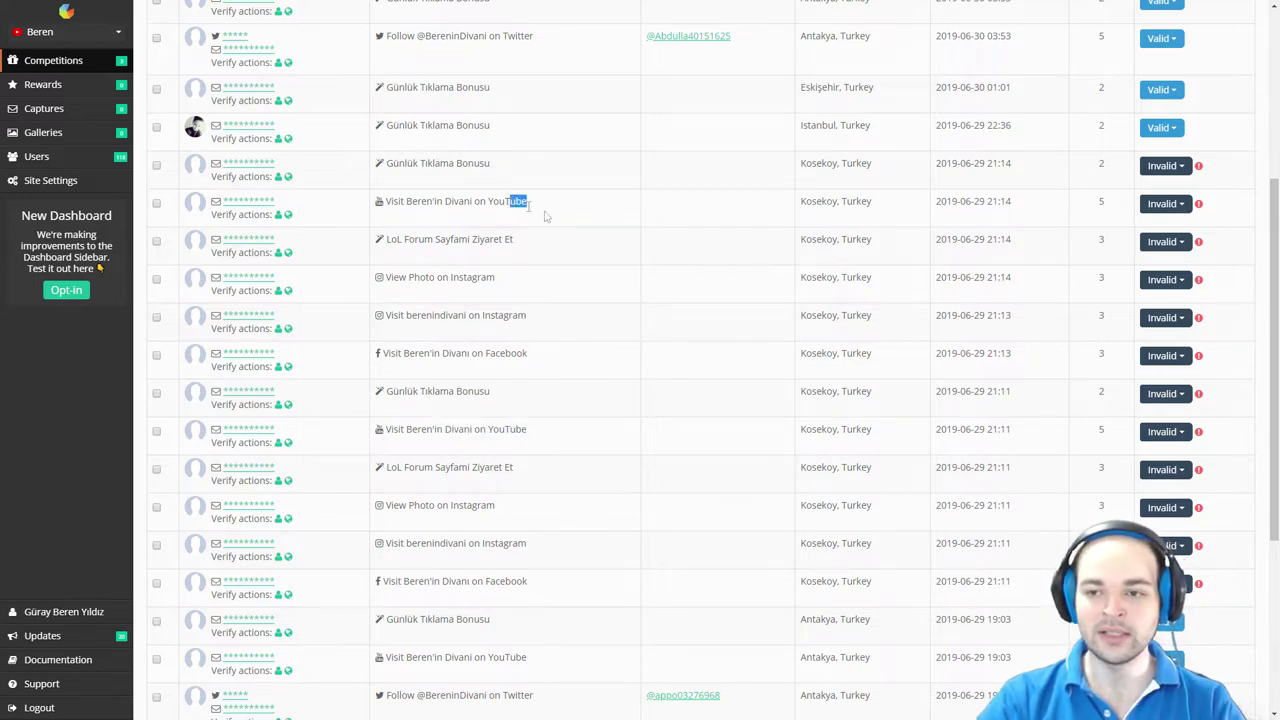
scroll(757, 314, up, 1)
scroll(805, 315, up, 3)
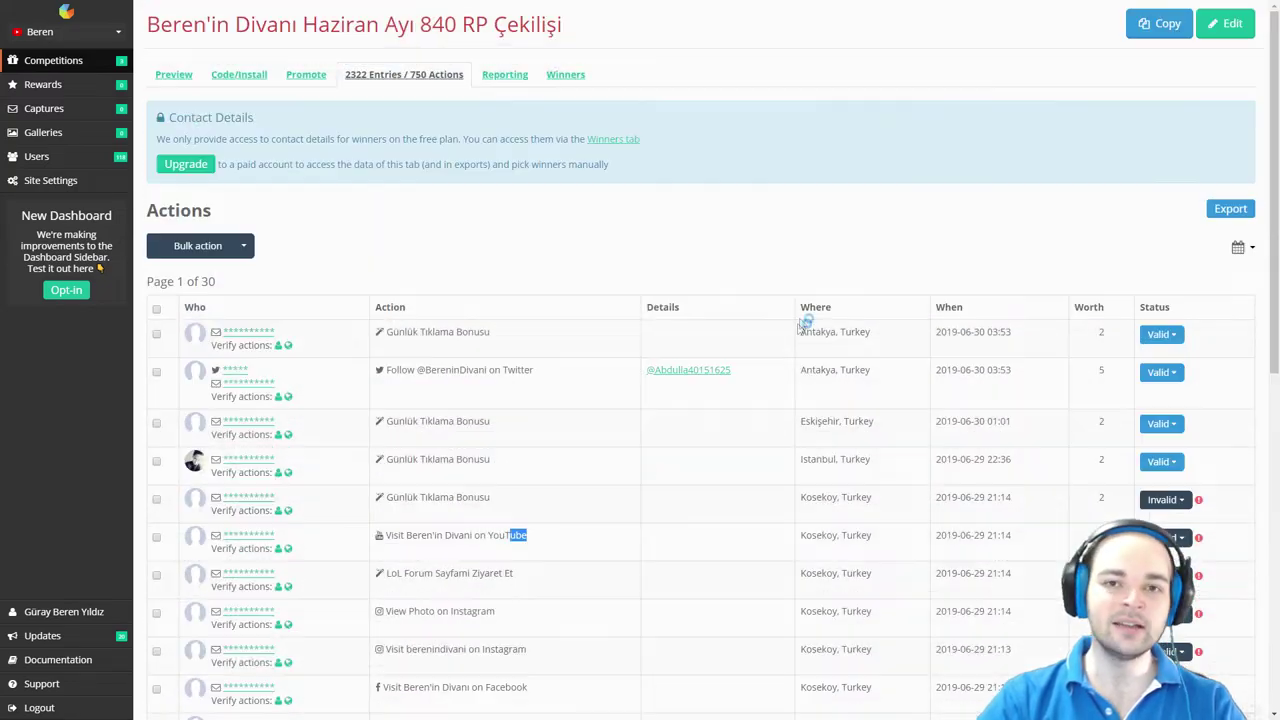
scroll(691, 434, down, 10)
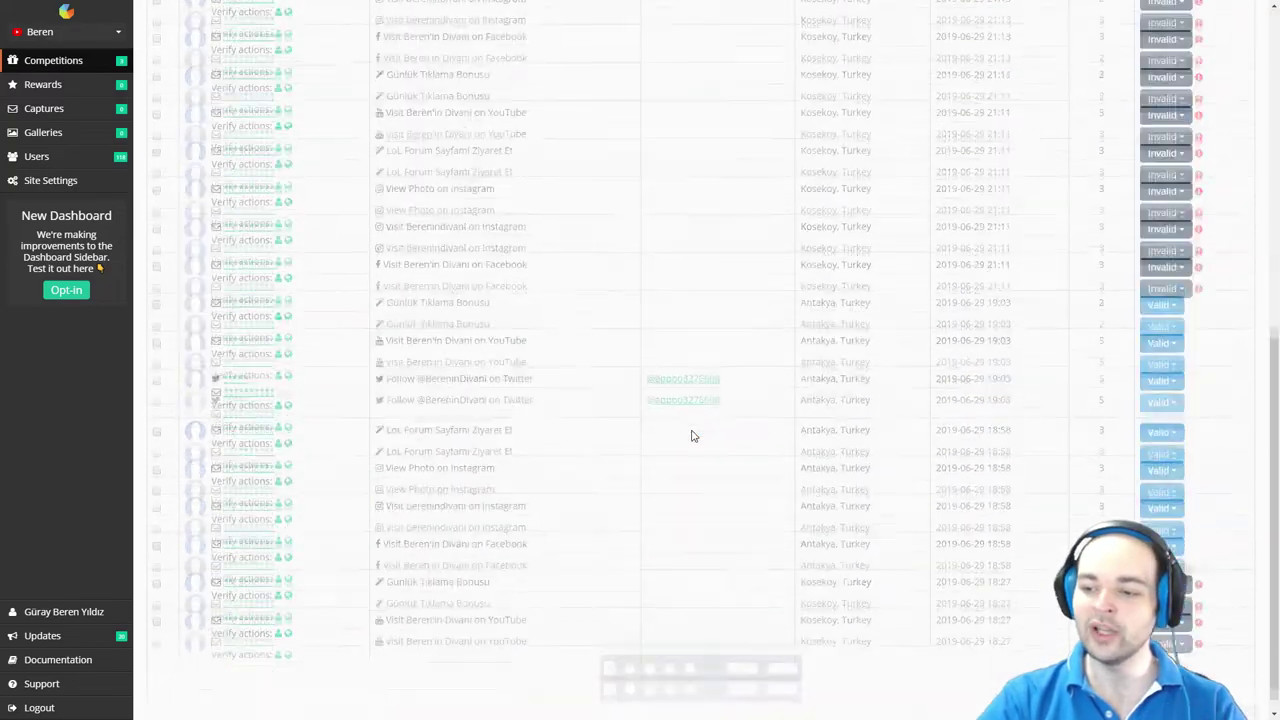
scroll(691, 434, up, 10)
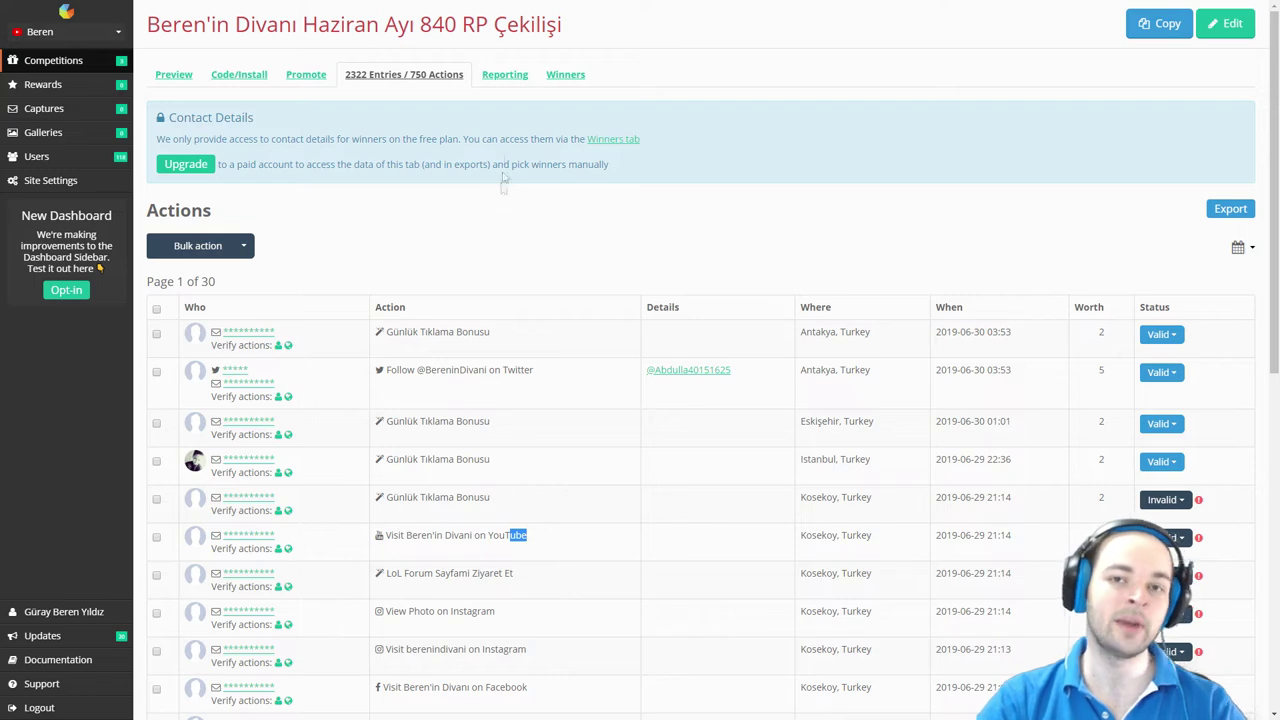
Step: Open the competition's report and examine its impressions, actions, users, conversion rate and the totals per action
click(504, 80)
scroll(440, 170, down, 1)
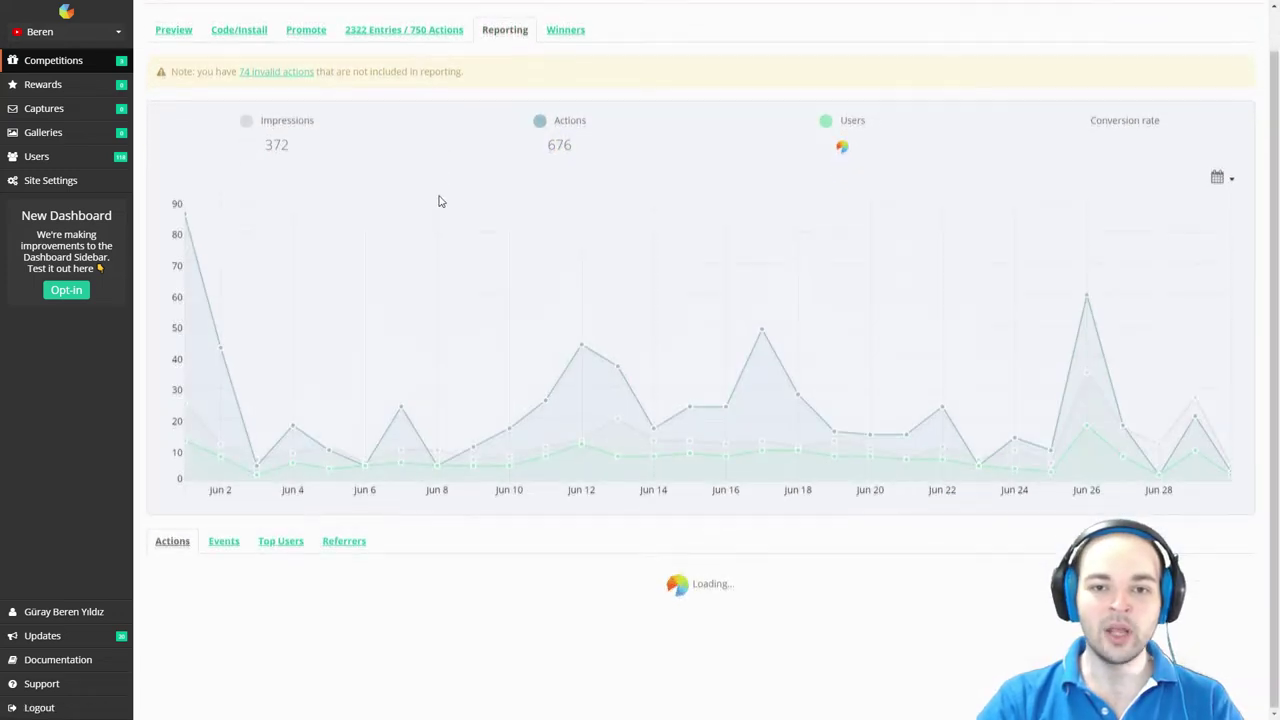
scroll(438, 201, up, 1)
drag(335, 200, 262, 192)
click(320, 192)
drag(306, 194, 274, 192)
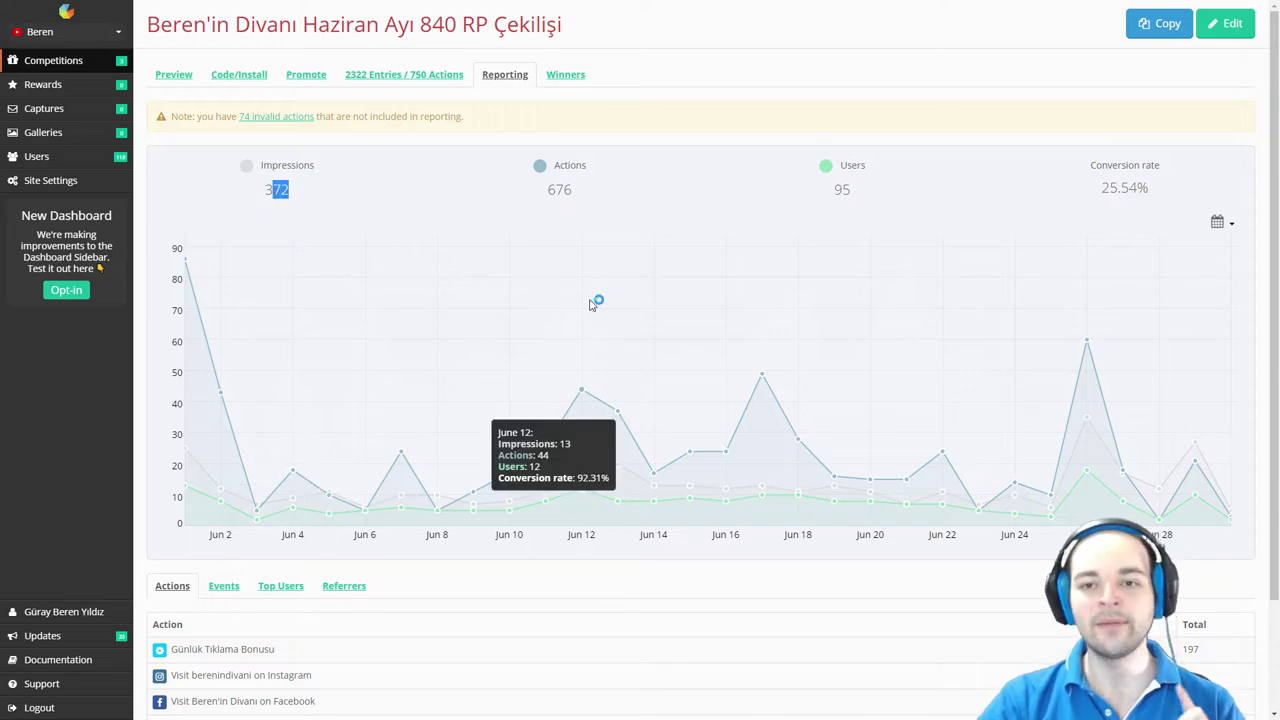
drag(582, 190, 546, 192)
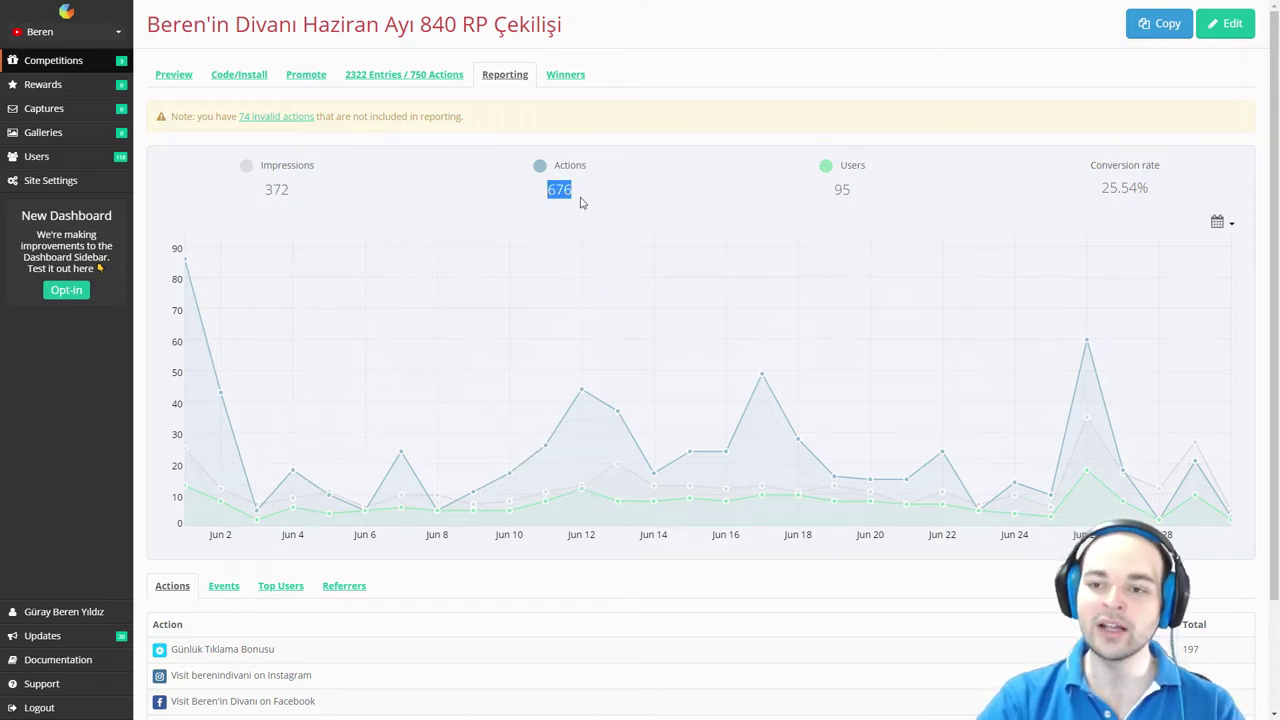
click(865, 201)
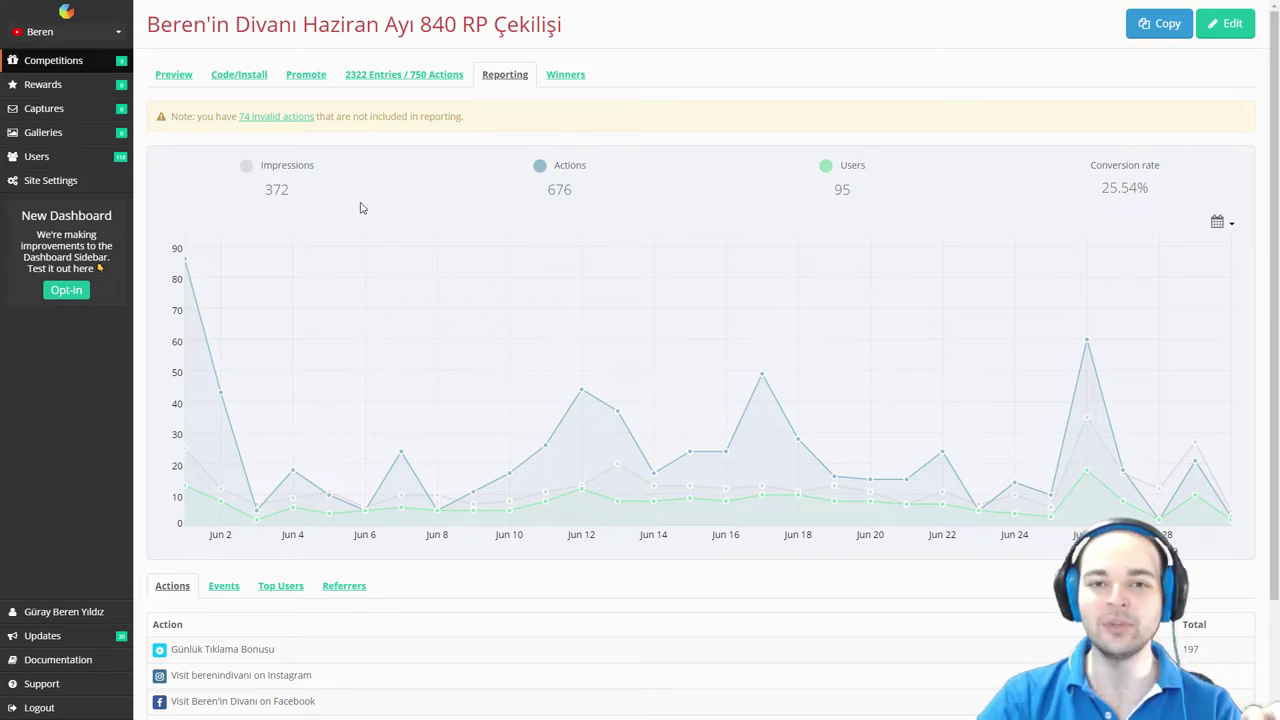
drag(1135, 190, 1118, 189)
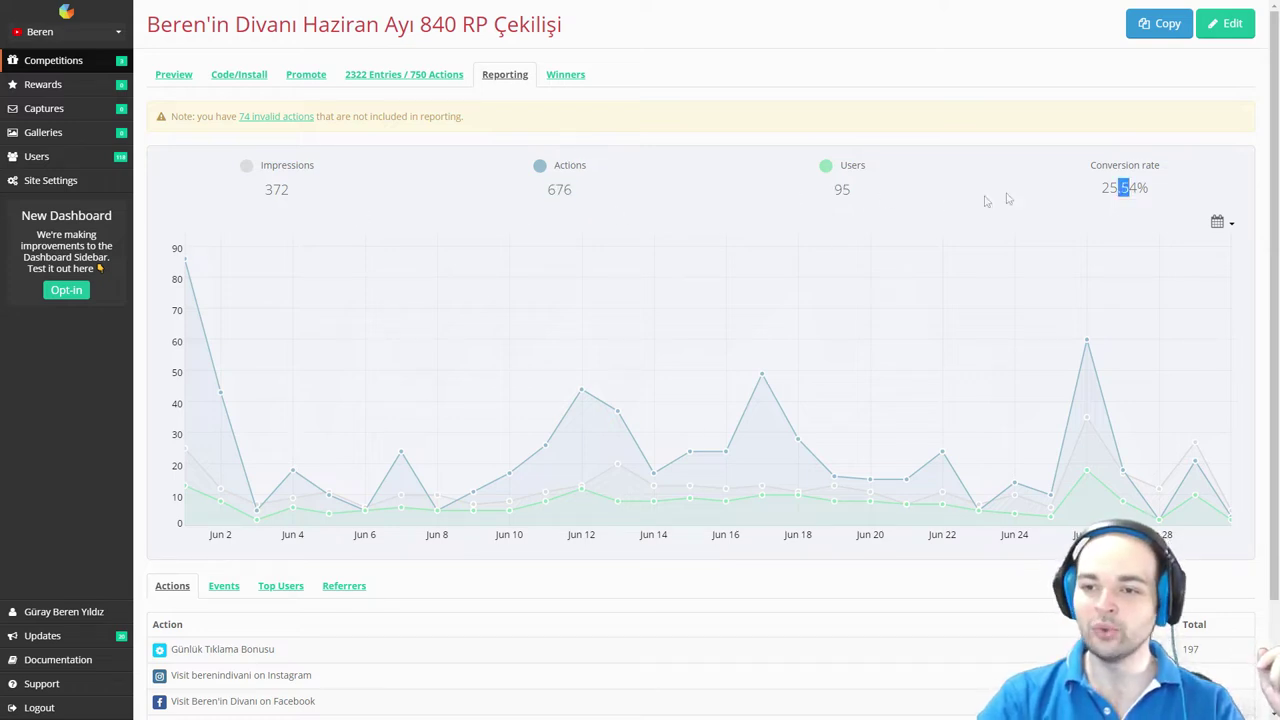
click(267, 191)
scroll(786, 220, down, 2)
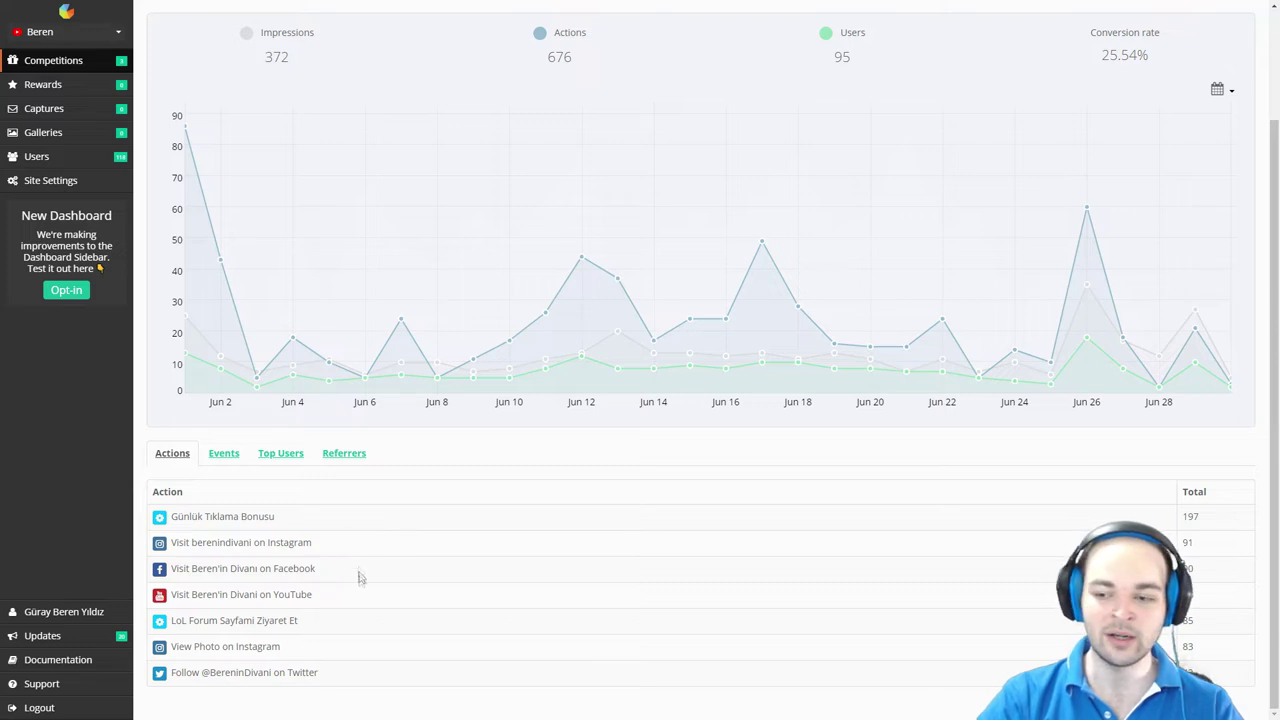
scroll(405, 545, up, 2)
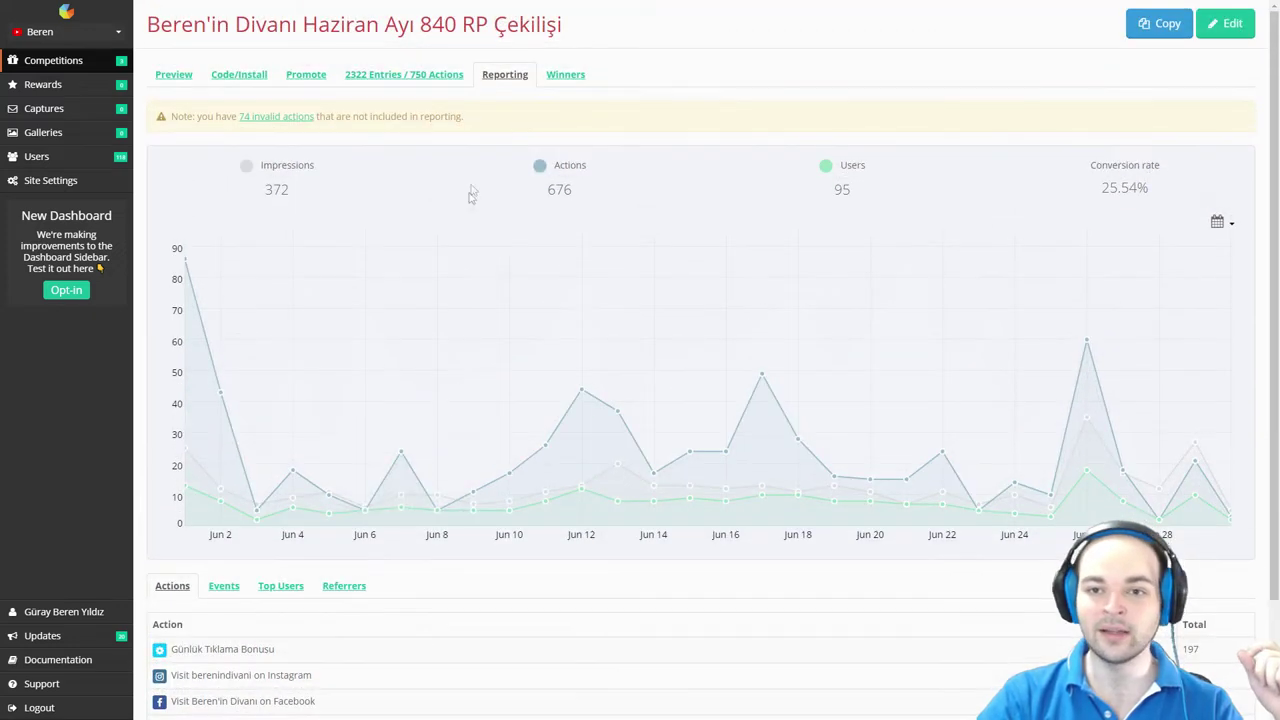
Step: Show the report's top users and check how many actions the highest-ranked user completed
scroll(300, 330, down, 2)
click(280, 451)
scroll(691, 526, down, 3)
scroll(551, 423, up, 1)
scroll(476, 467, down, 1)
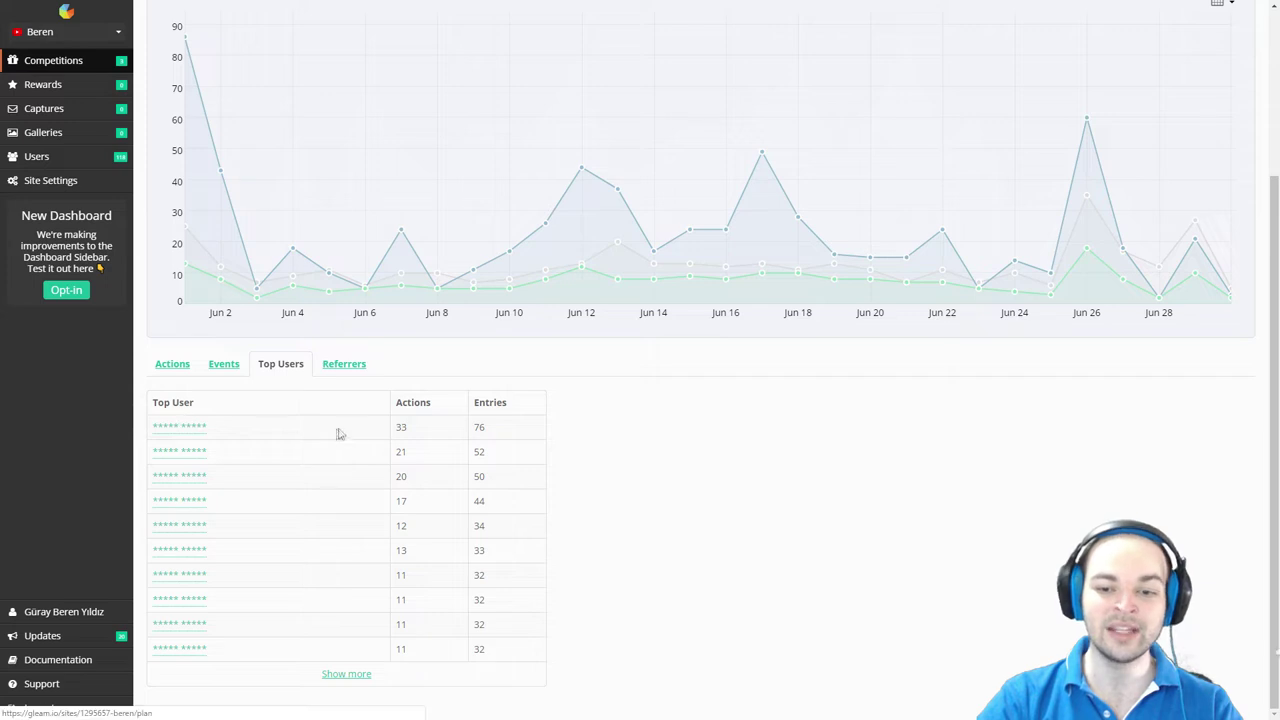
double_click(401, 427)
click(603, 429)
drag(408, 427, 401, 427)
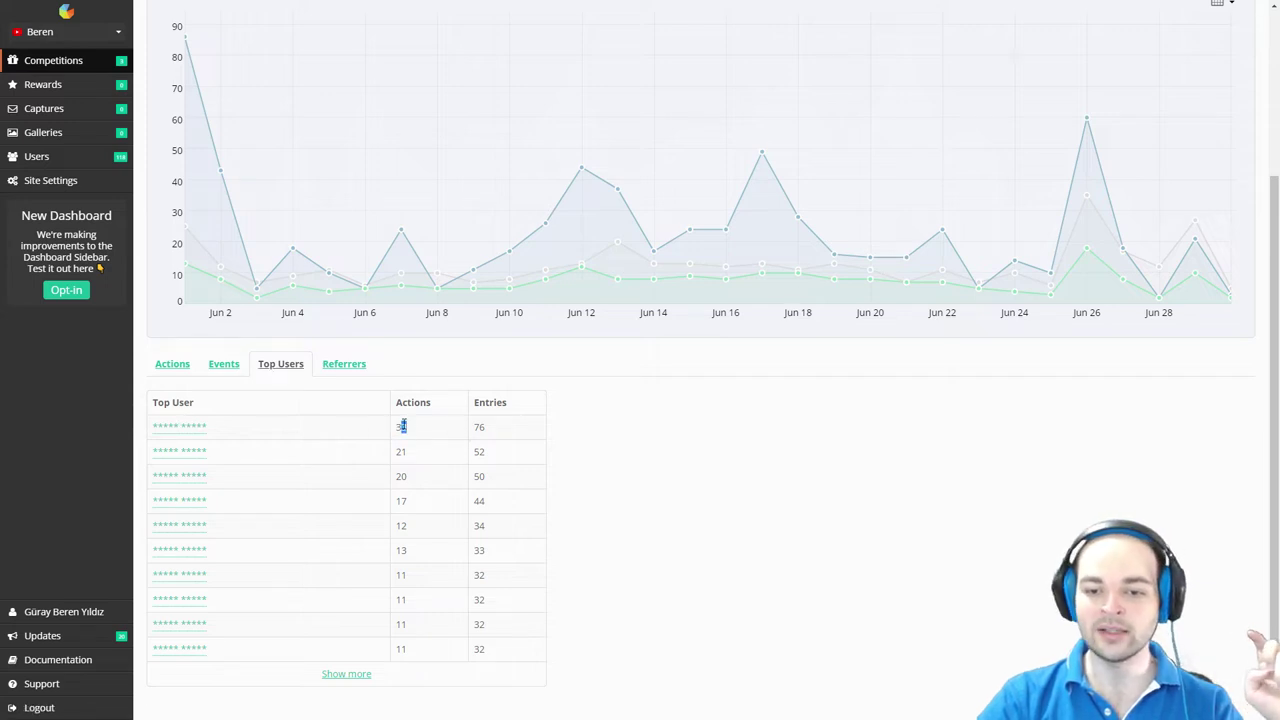
Step: Compare the competition's overall action count with the entries earned by the highest-ranked user
scroll(594, 524, up, 2)
click(494, 564)
scroll(634, 585, down, 2)
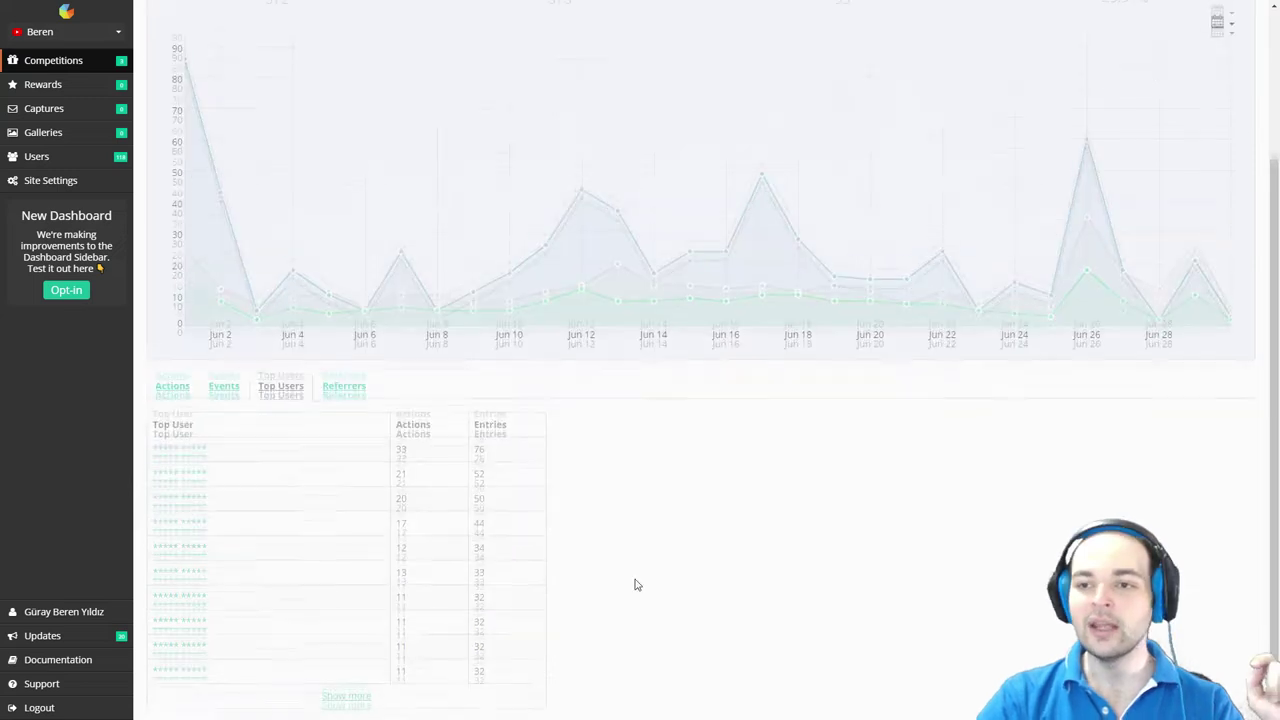
scroll(628, 594, up, 3)
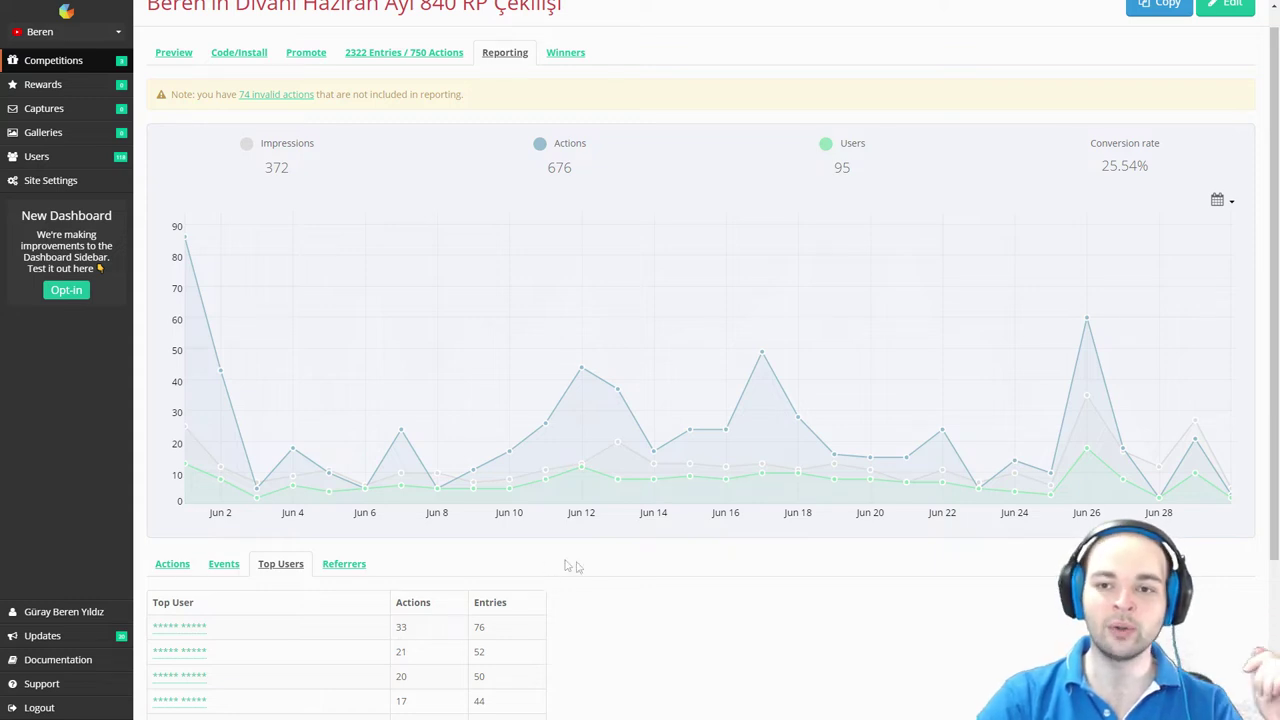
double_click(549, 168)
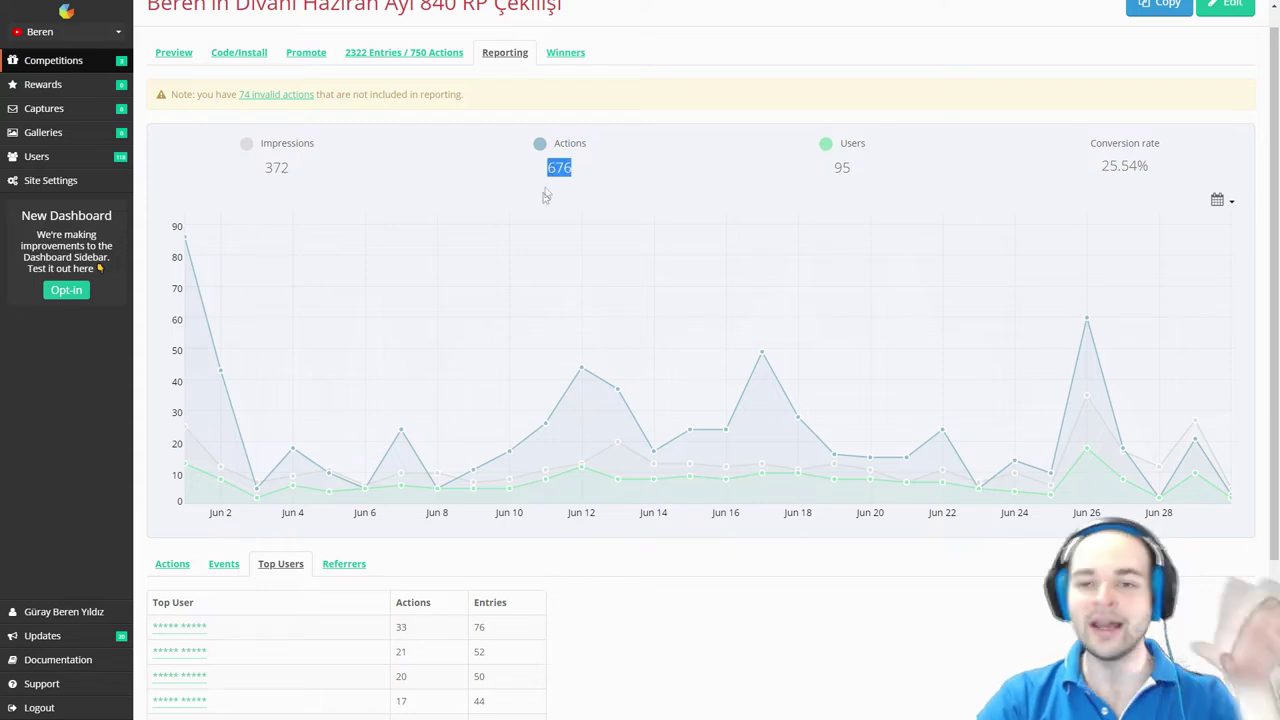
click(580, 170)
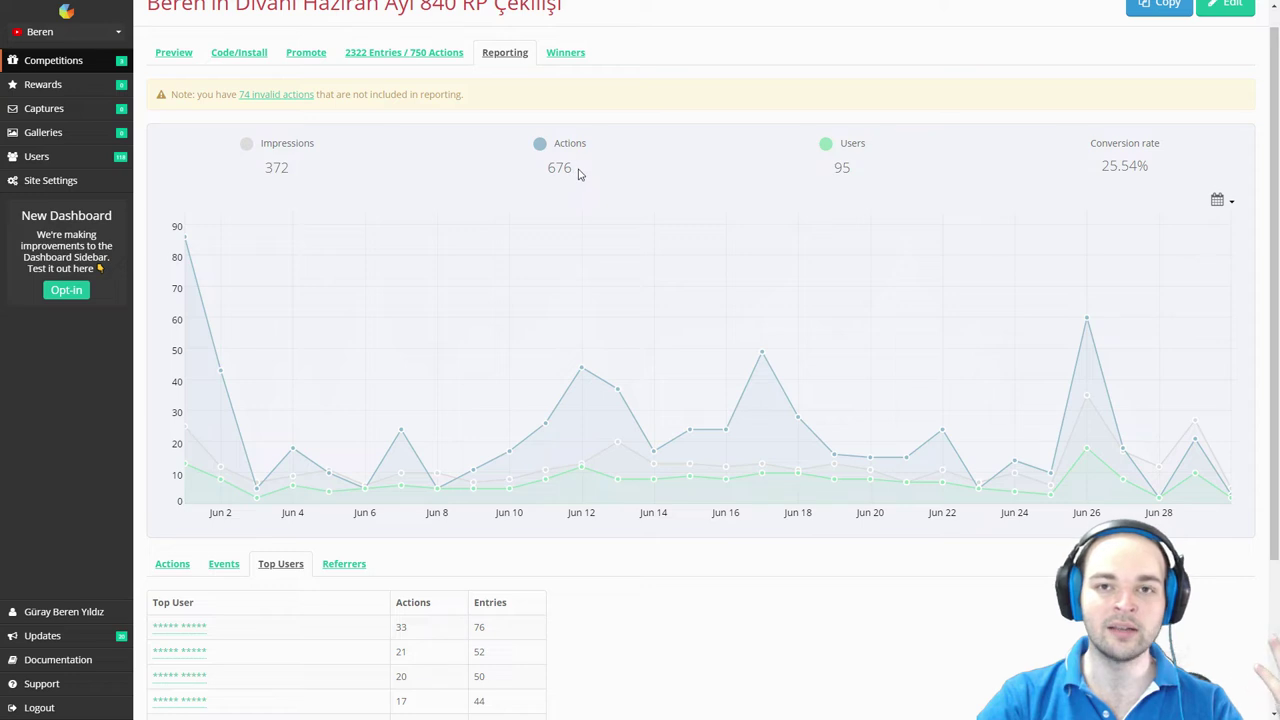
drag(578, 174, 555, 171)
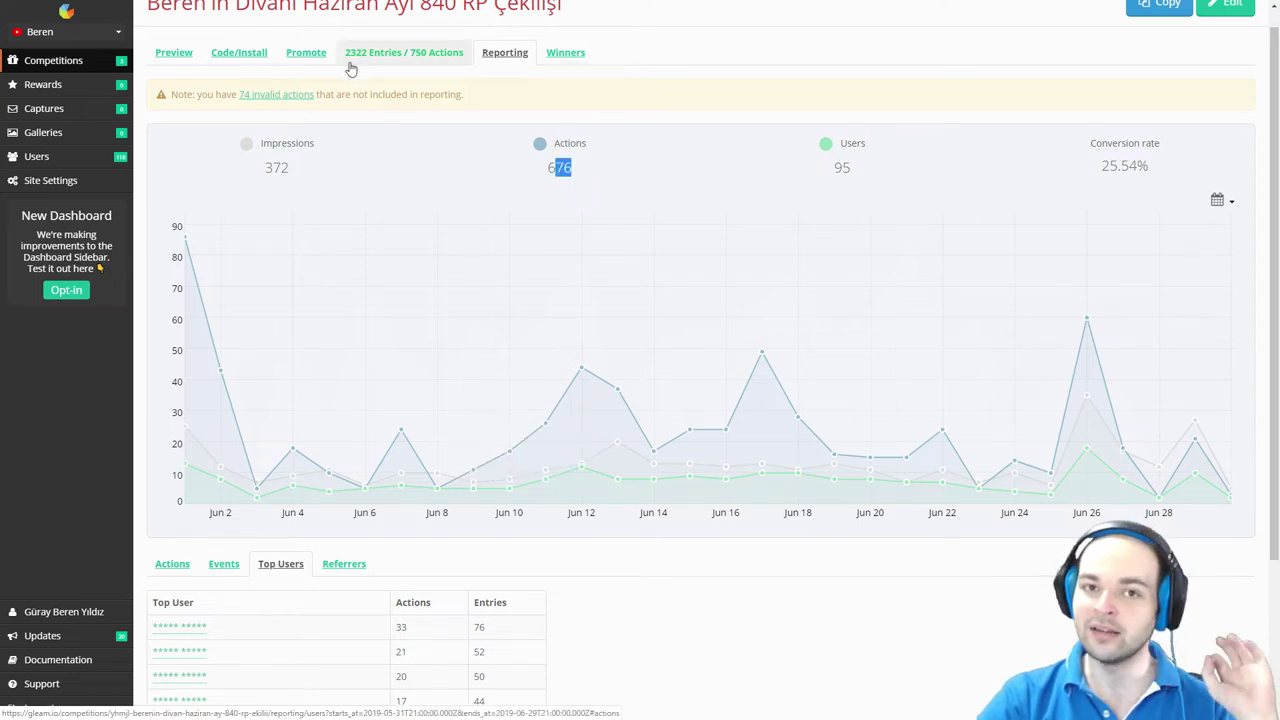
double_click(479, 627)
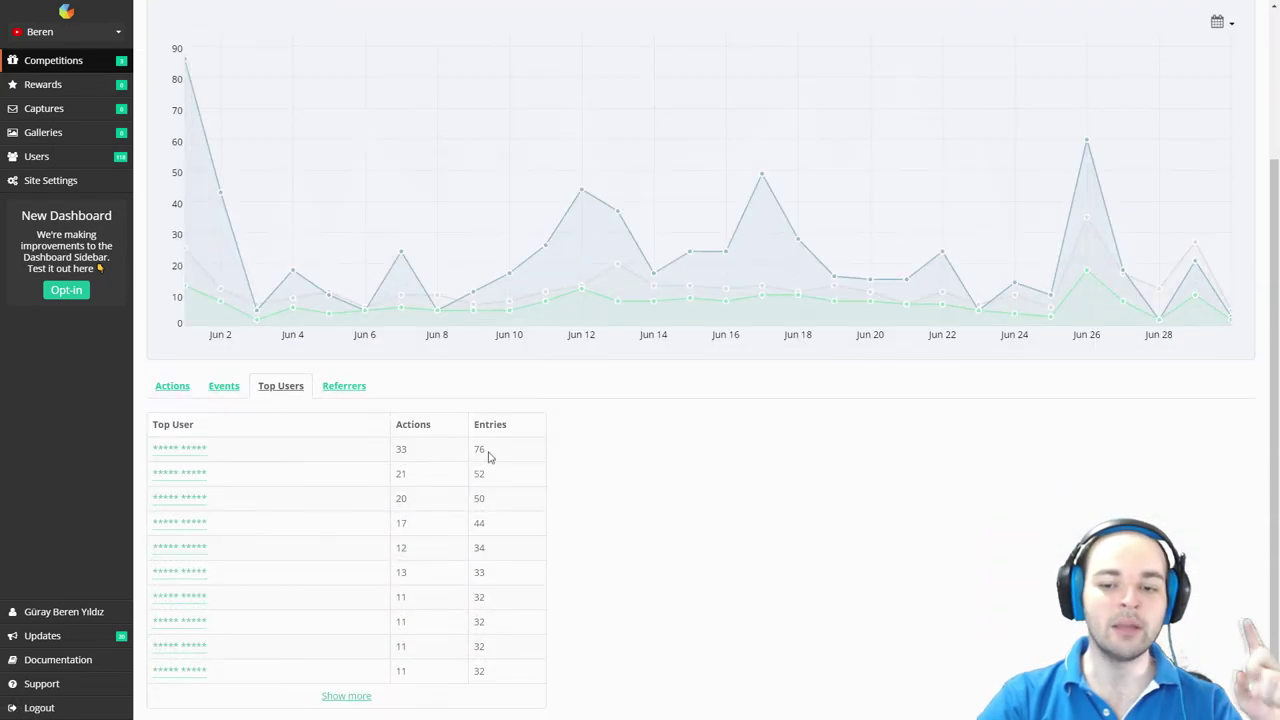
double_click(483, 451)
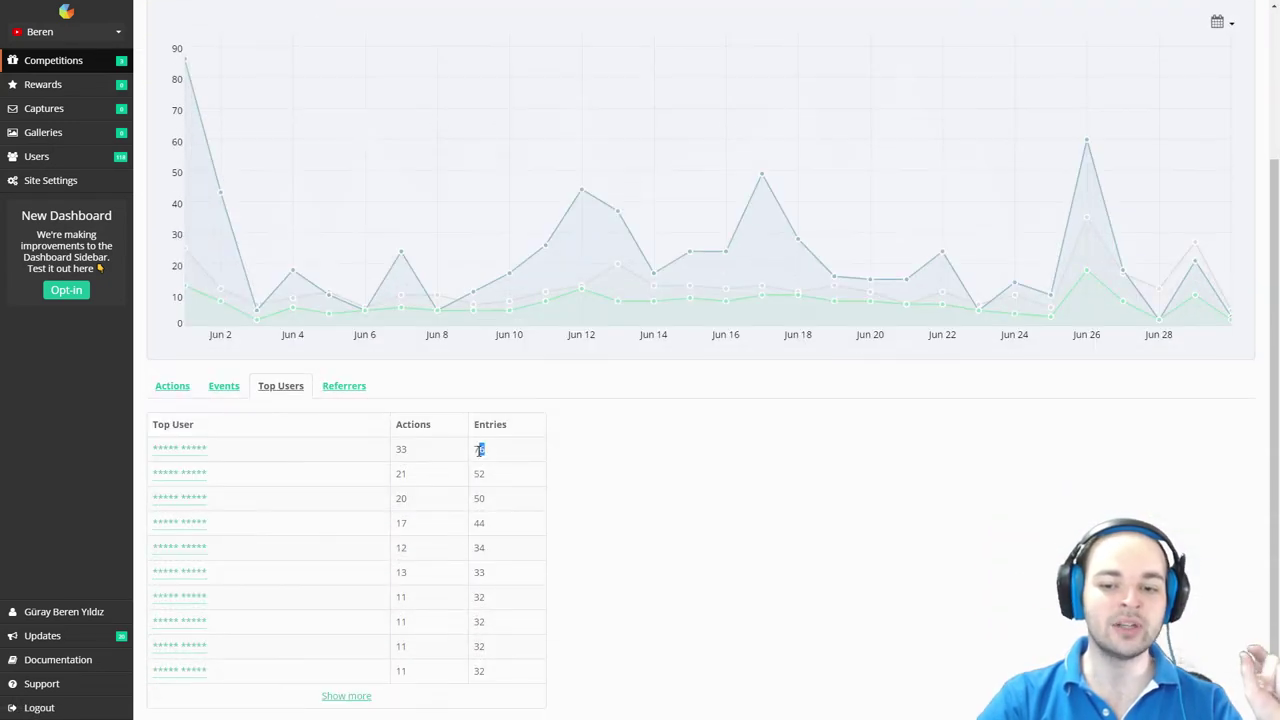
click(618, 457)
scroll(534, 449, up, 2)
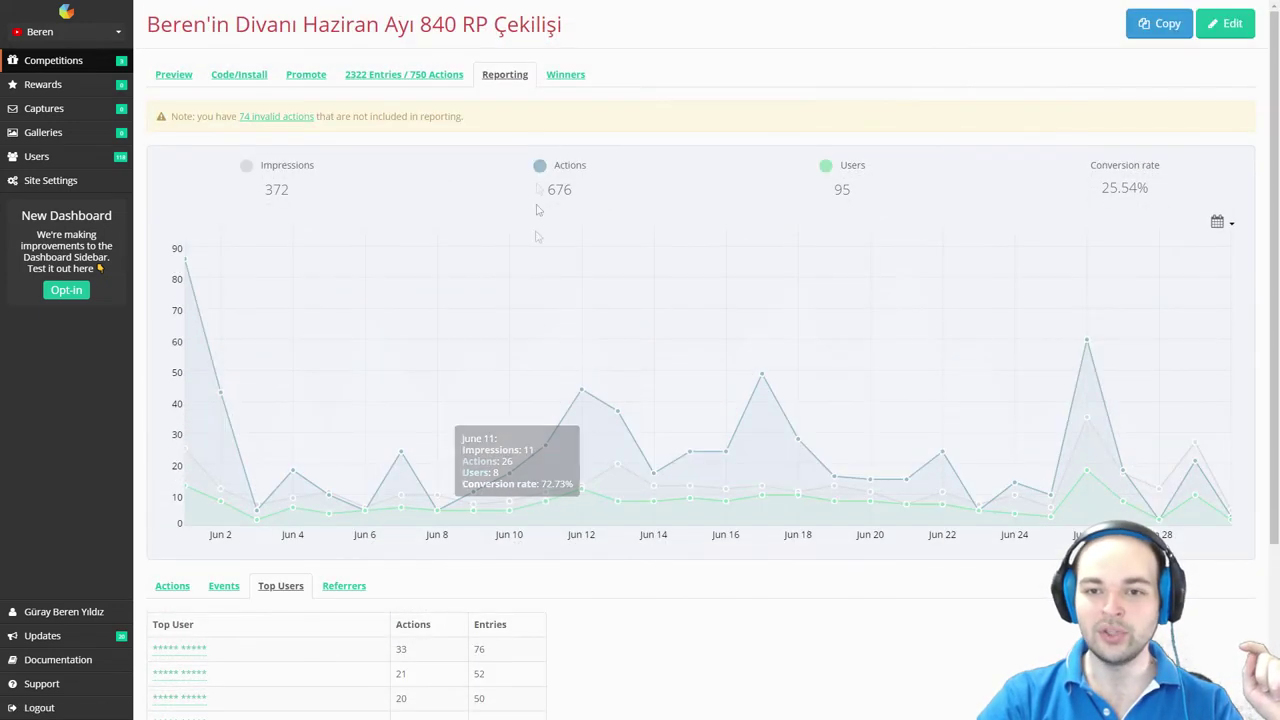
Step: Draw 1 winner for the competition, leaving repeat winners disallowed
click(563, 76)
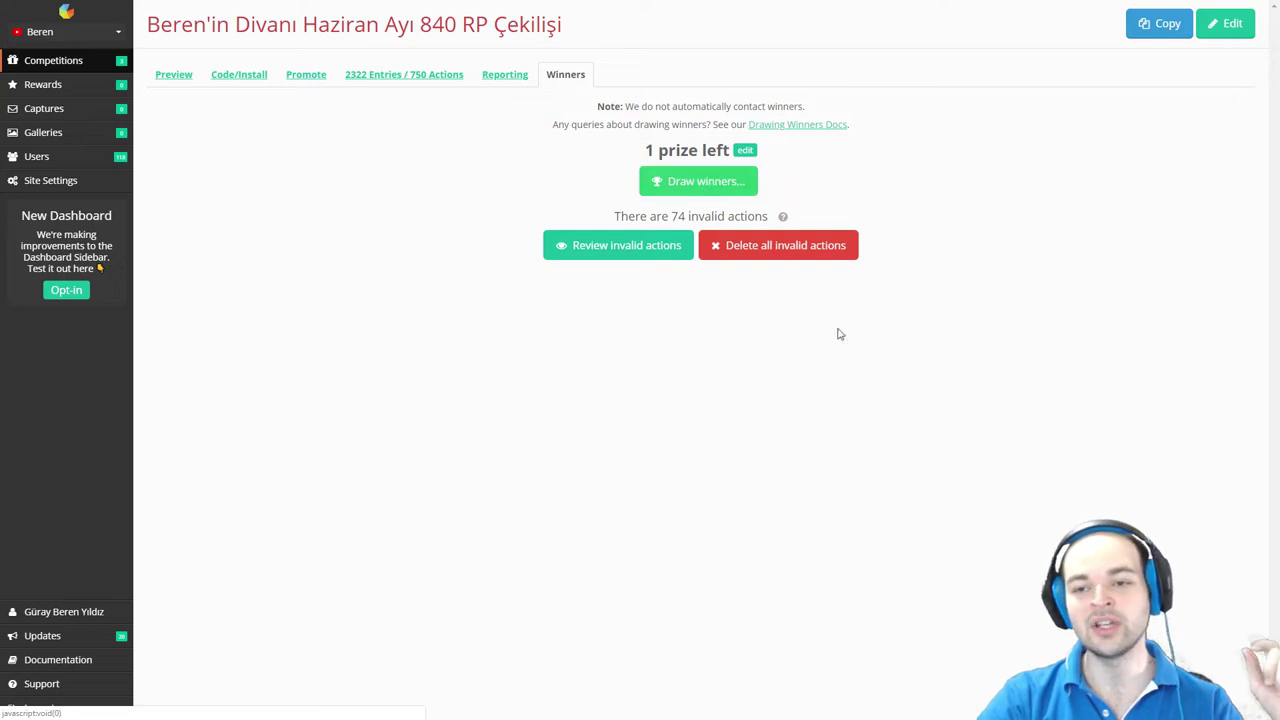
click(706, 188)
click(512, 94)
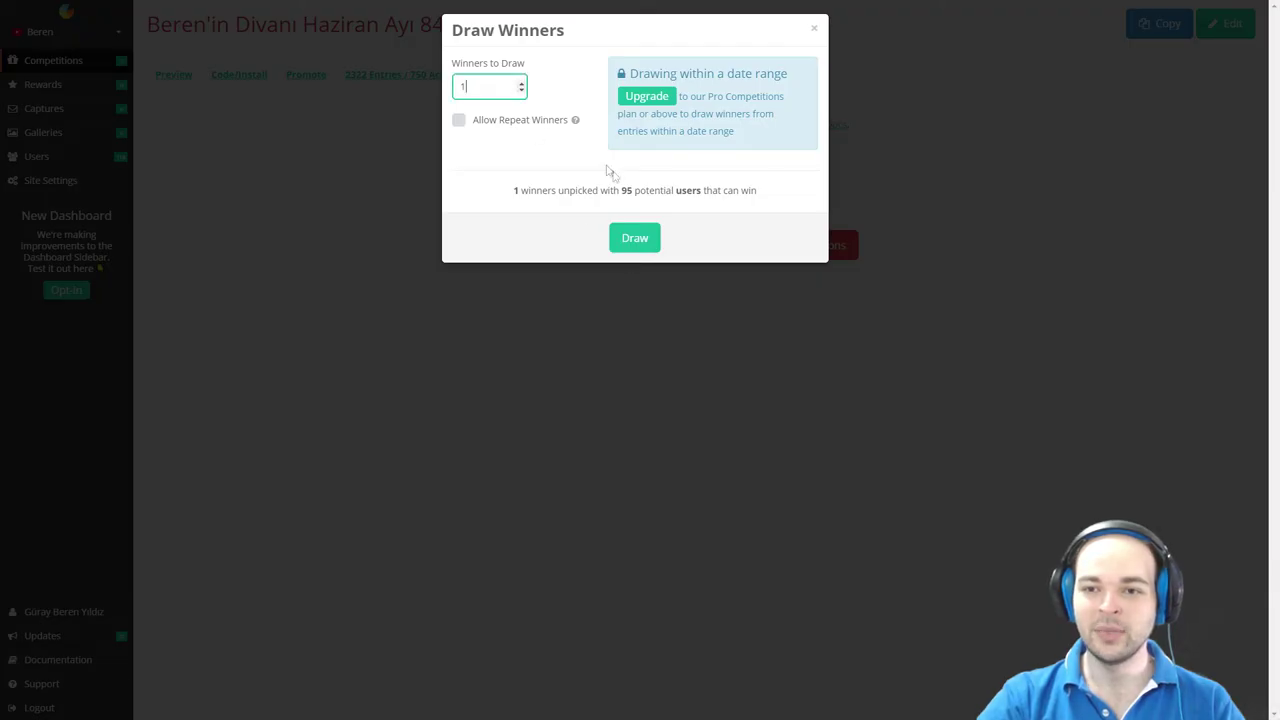
click(624, 244)
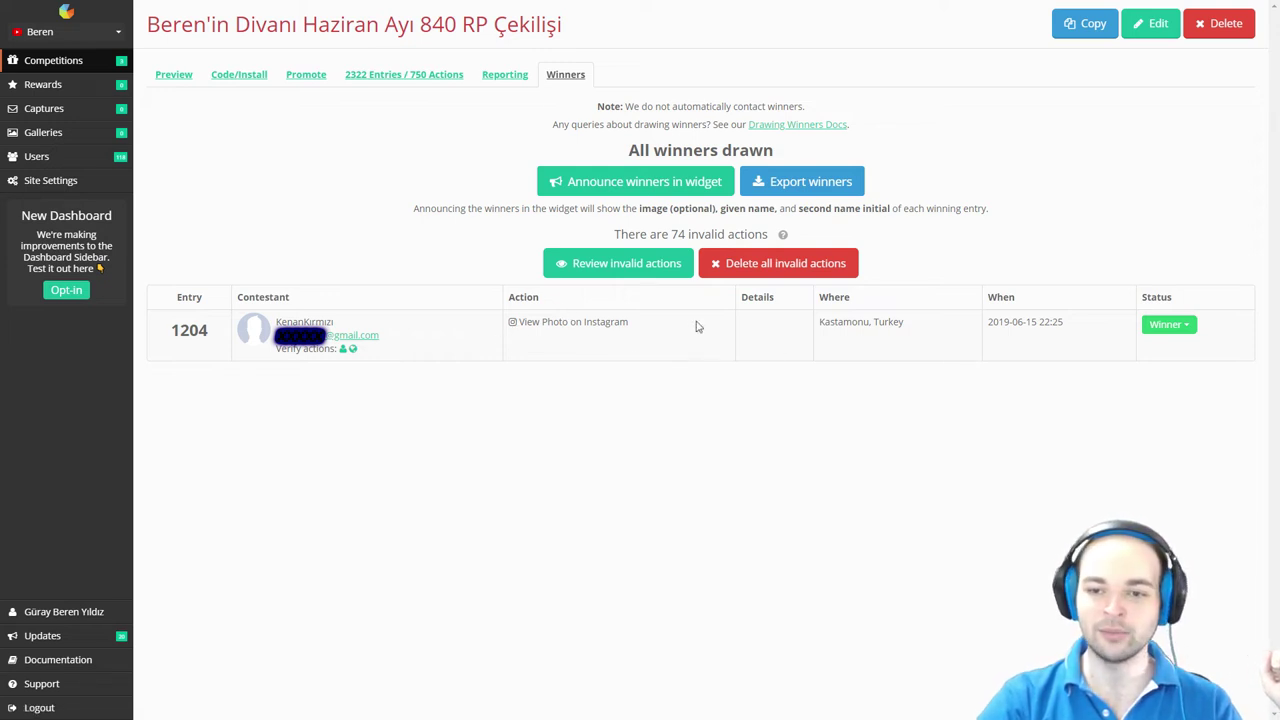
Step: Check the date and time of the drawn winner's entry
drag(1064, 323, 1044, 323)
click(1000, 322)
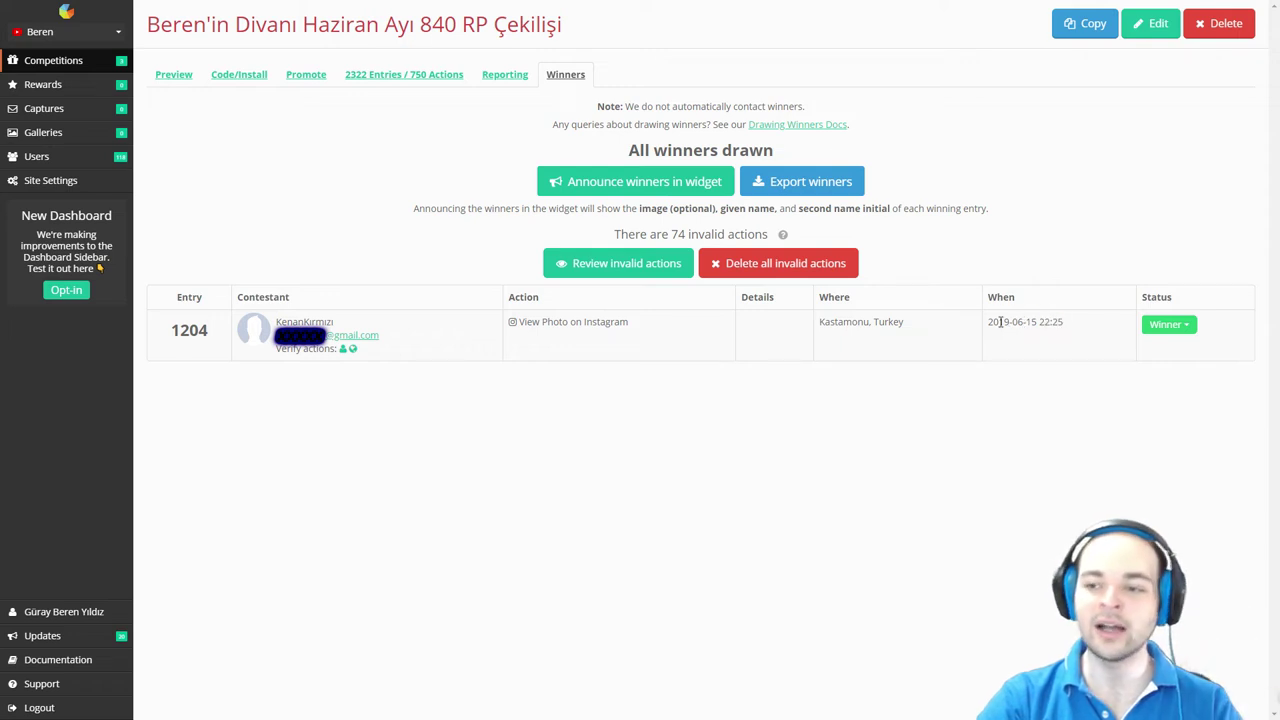
drag(1021, 325, 1046, 323)
click(1057, 323)
double_click(1057, 323)
click(1007, 366)
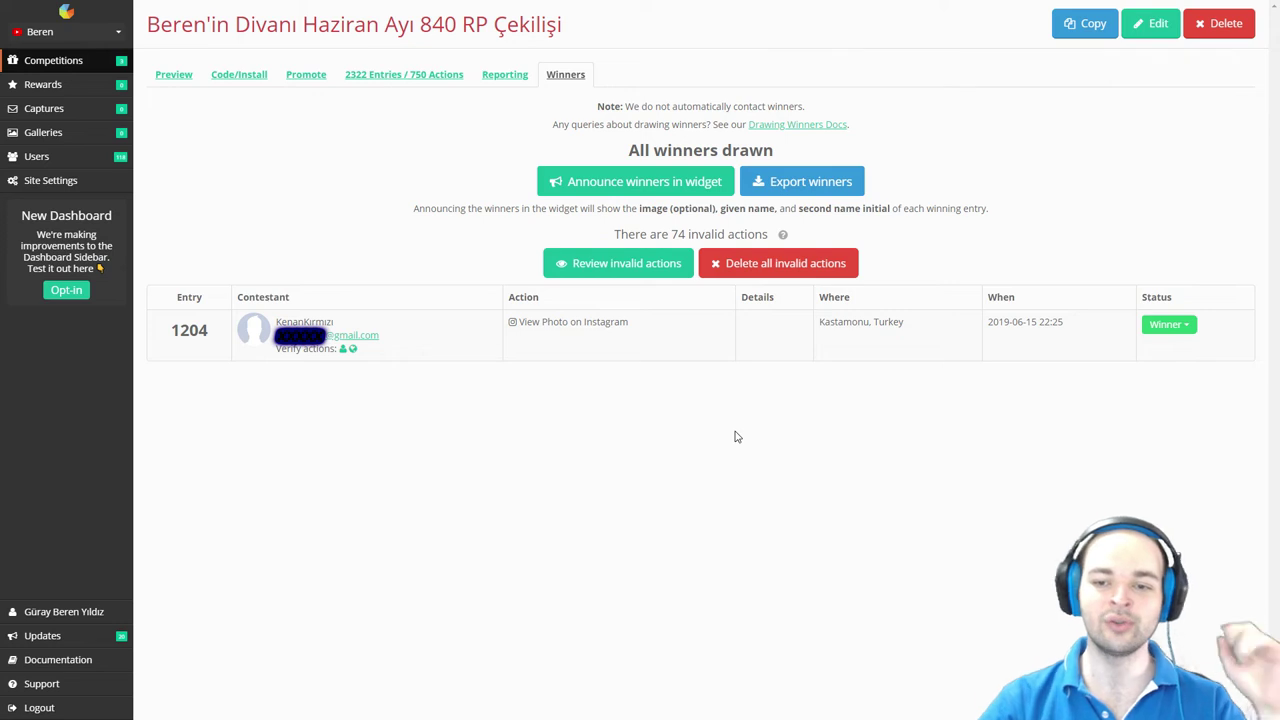